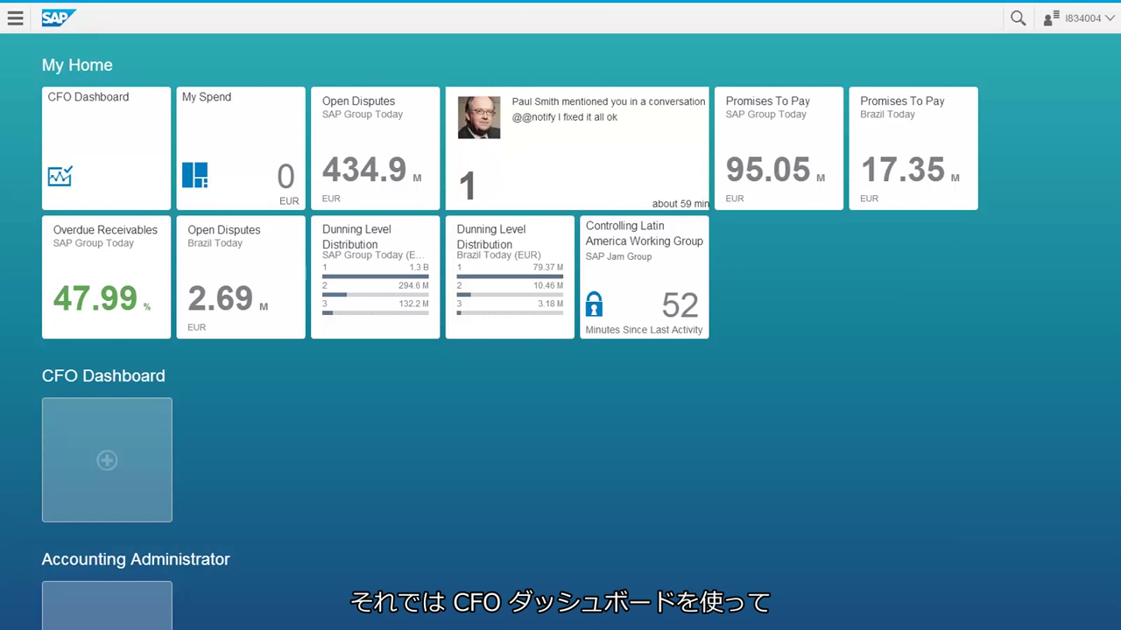
# From the CFO Dashboard, open the balance sheet statement and expand Inventories current to Raw materials entries
pyautogui.click(83, 169)
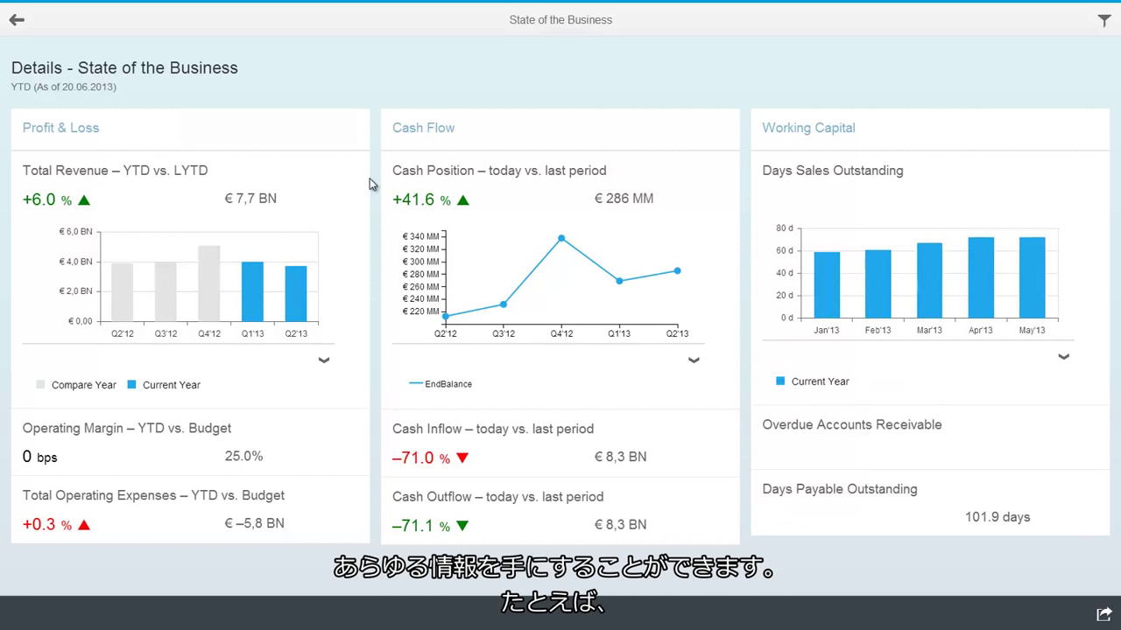
pyautogui.click(429, 183)
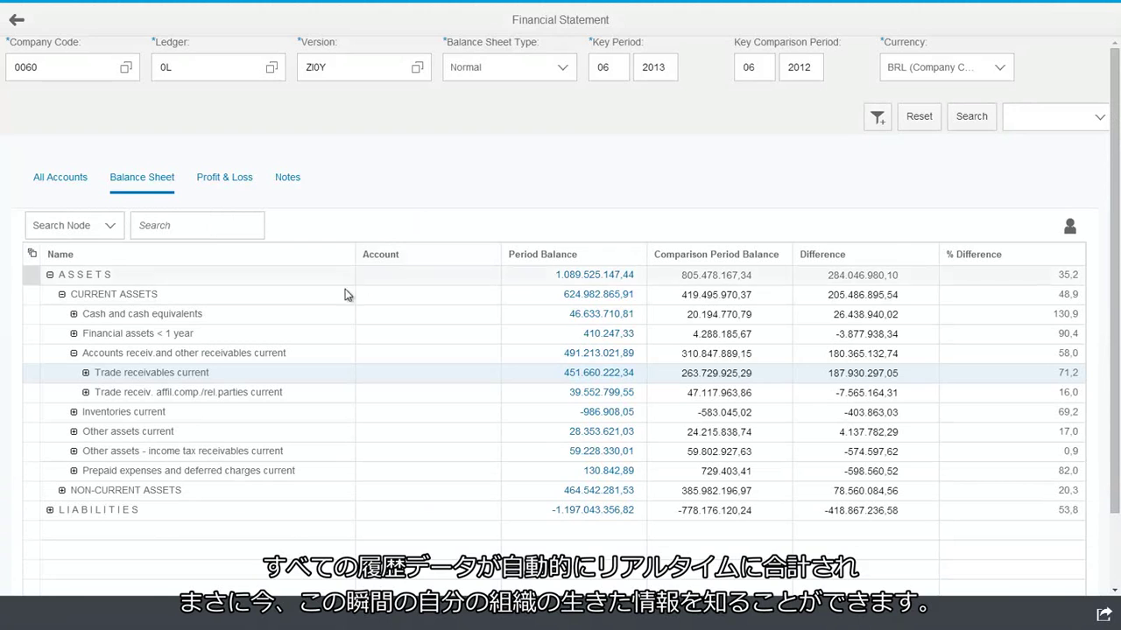
pyautogui.click(75, 413)
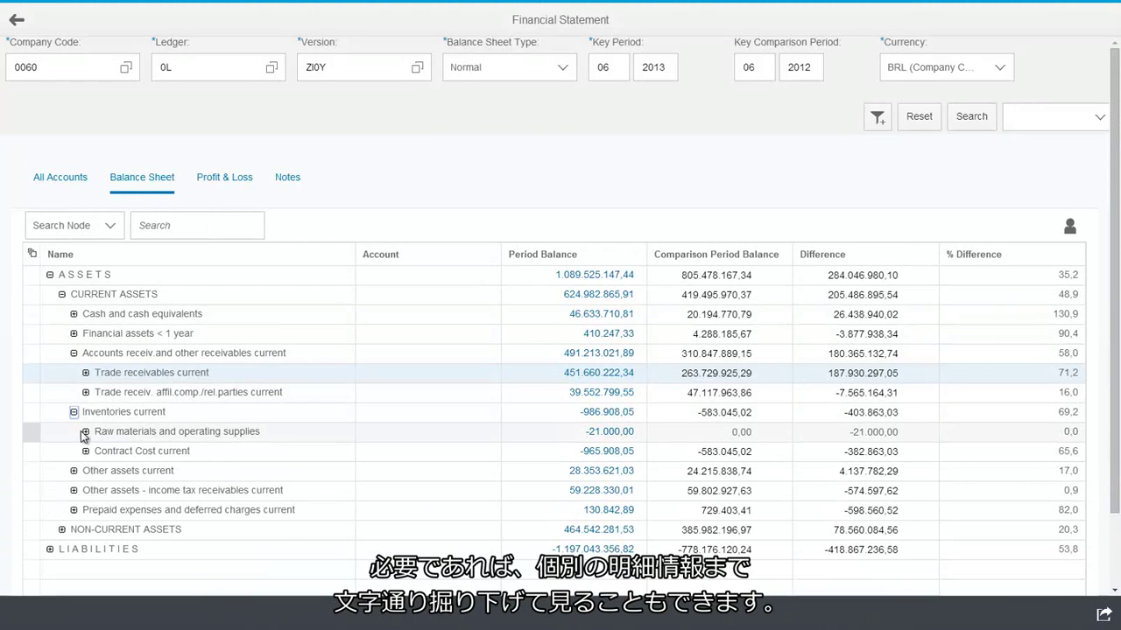
pyautogui.click(86, 432)
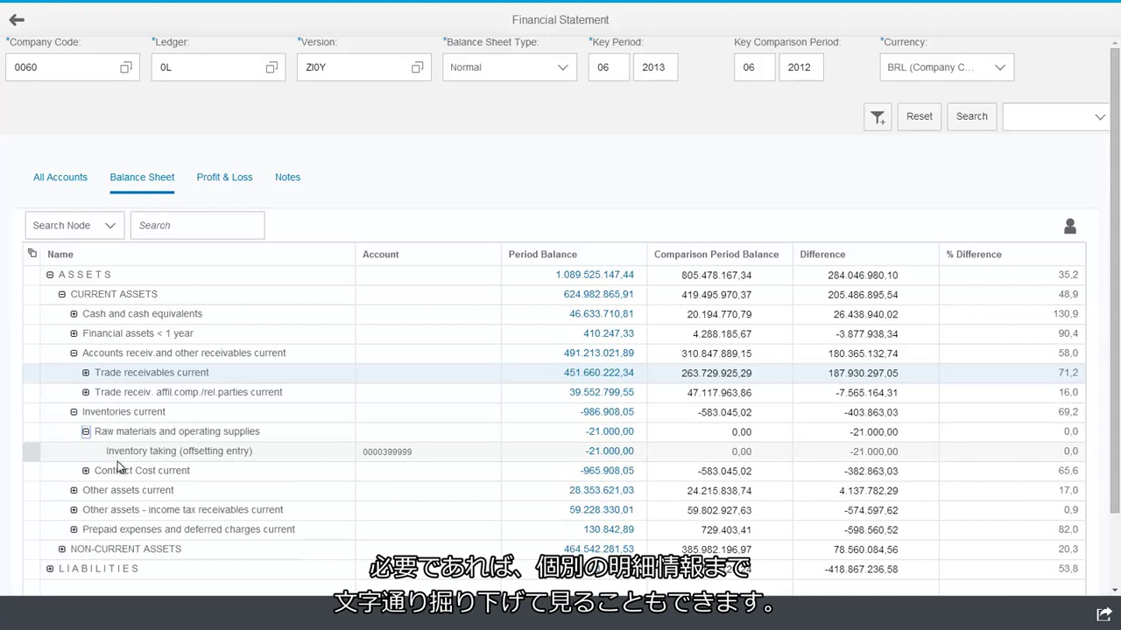
pyautogui.click(18, 21)
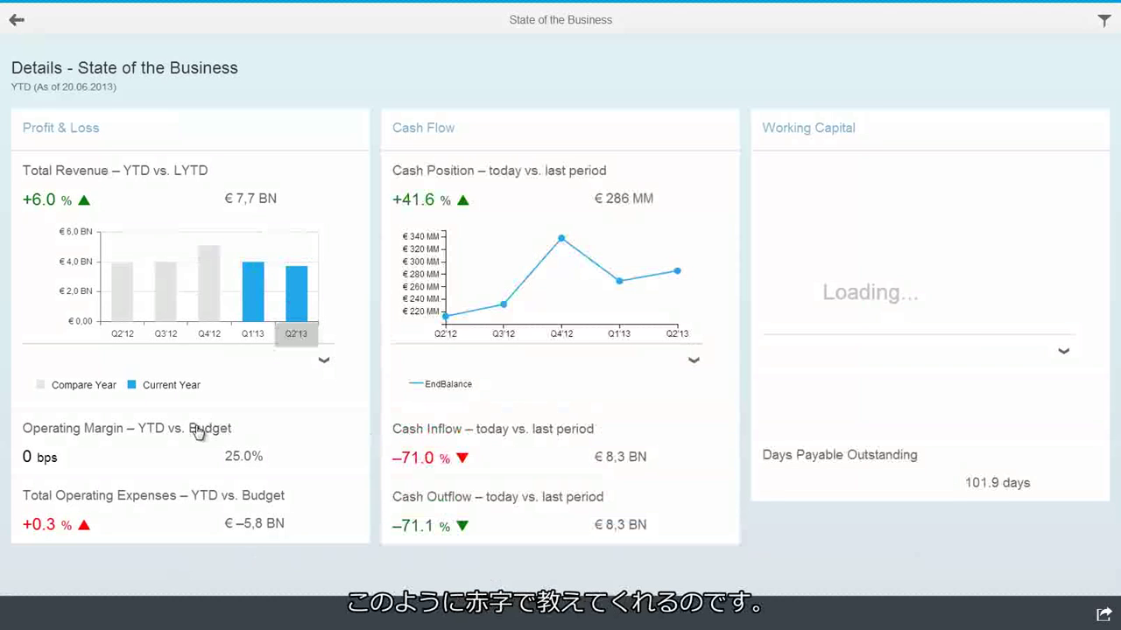
# Open the Operating Margin – YTD vs. Budget waterfall breakdown tree
pyautogui.click(103, 443)
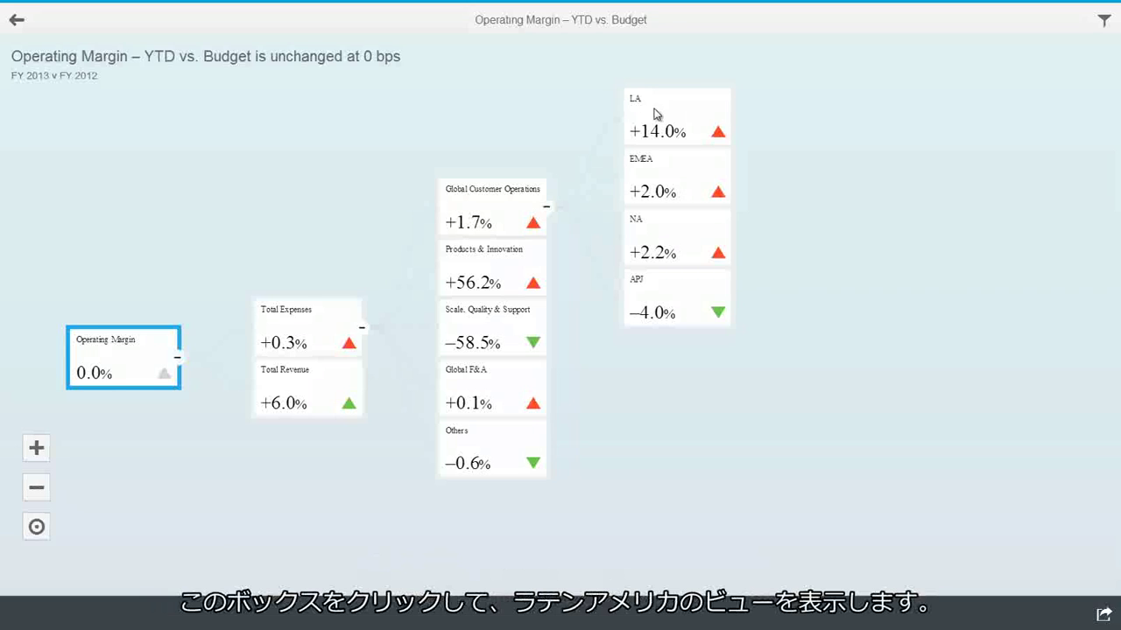
# Open the LA expense map and show Brazil's details (€ -105 MM, +29.2%)
pyautogui.click(656, 115)
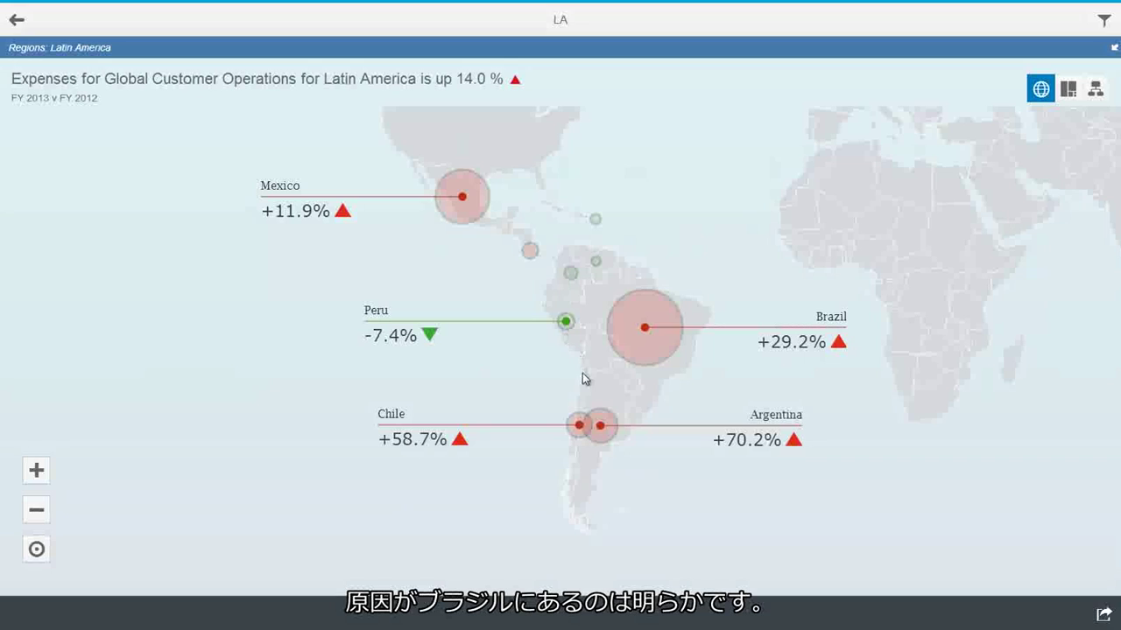
pyautogui.click(645, 331)
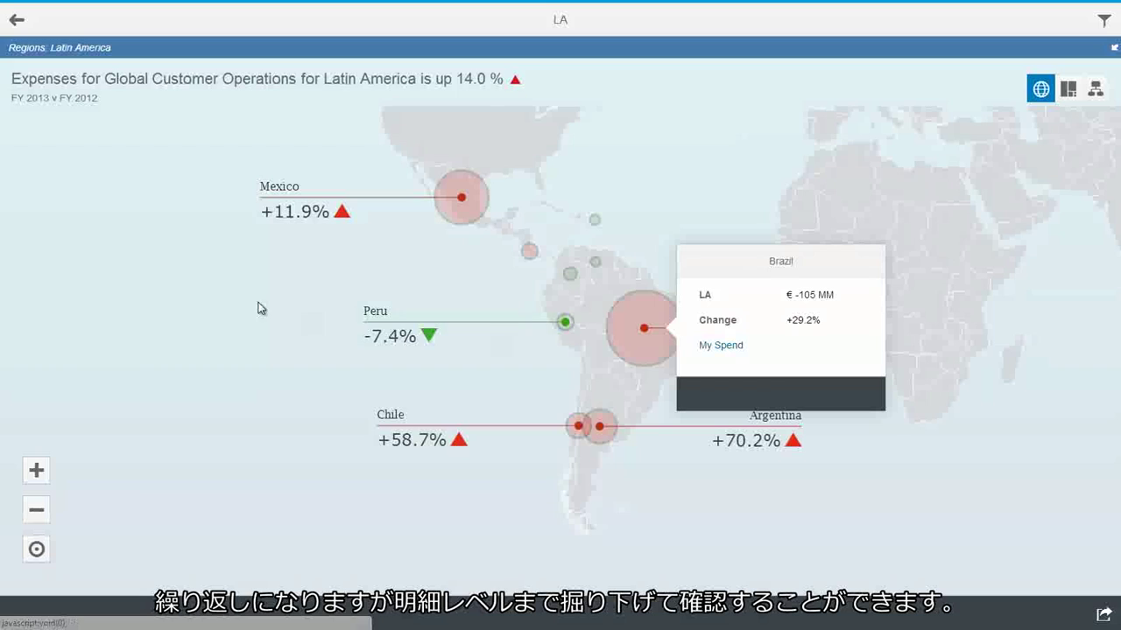
pyautogui.click(16, 22)
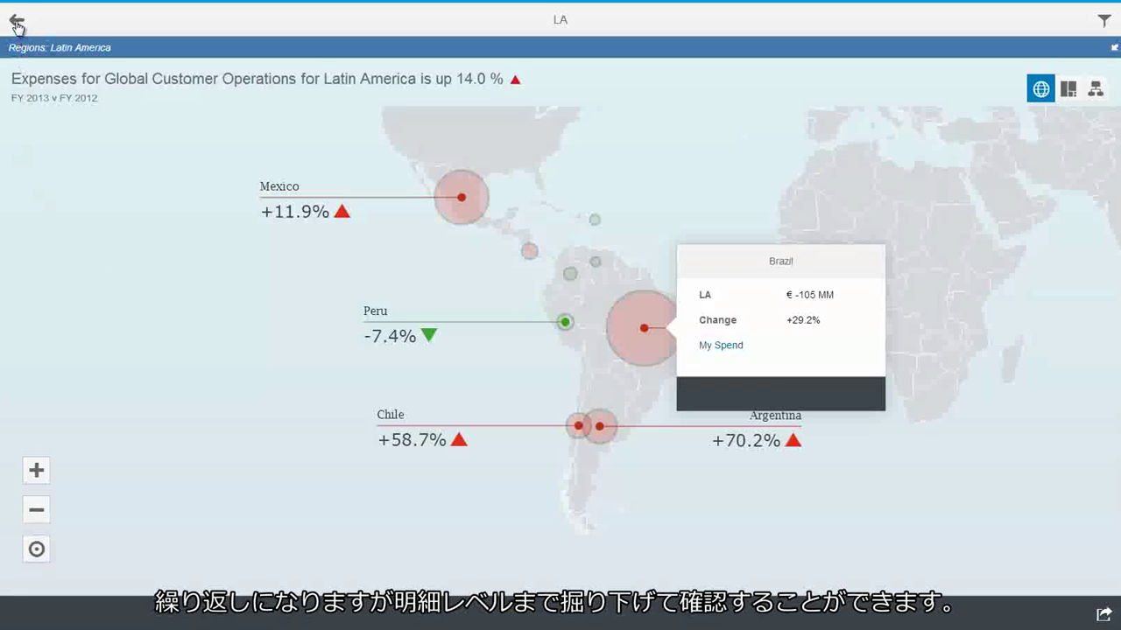
# Go back through State of the Business to the My Home launchpad
pyautogui.click(16, 23)
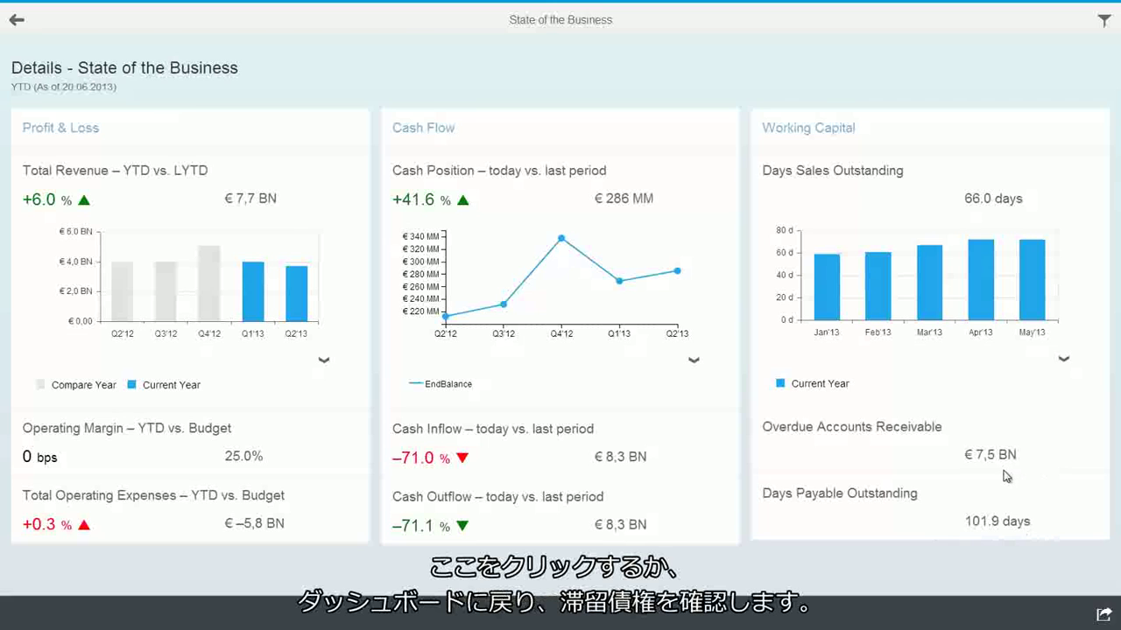
pyautogui.click(17, 21)
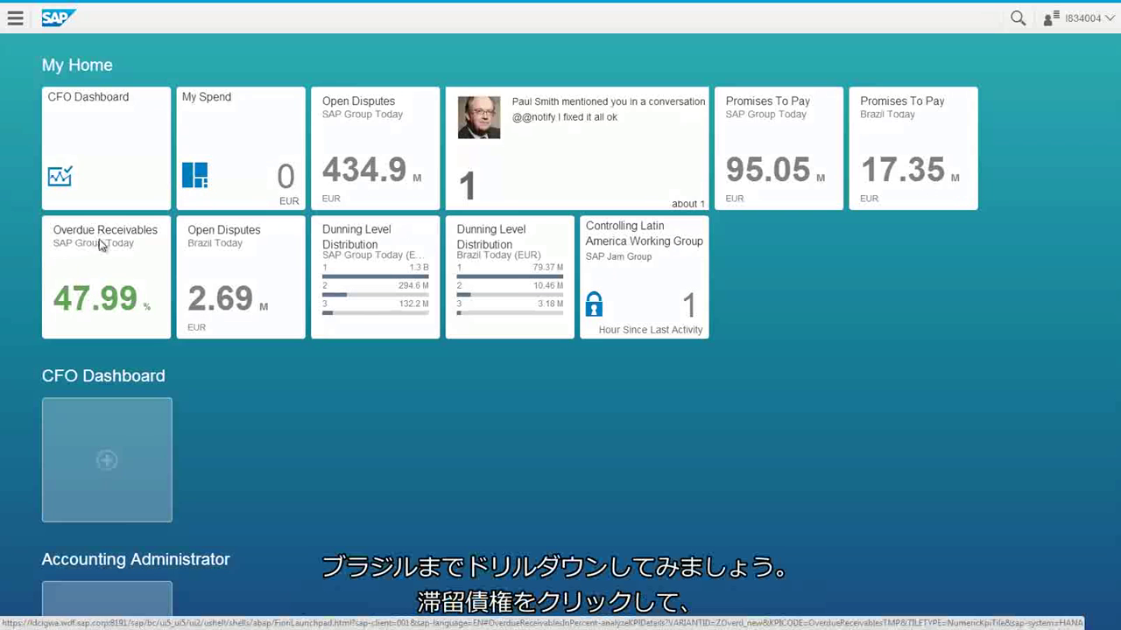
# Filter the Overdue Receivables view by Company Code to SAP Brasil Ltda., found by searching 'bra'
pyautogui.click(99, 239)
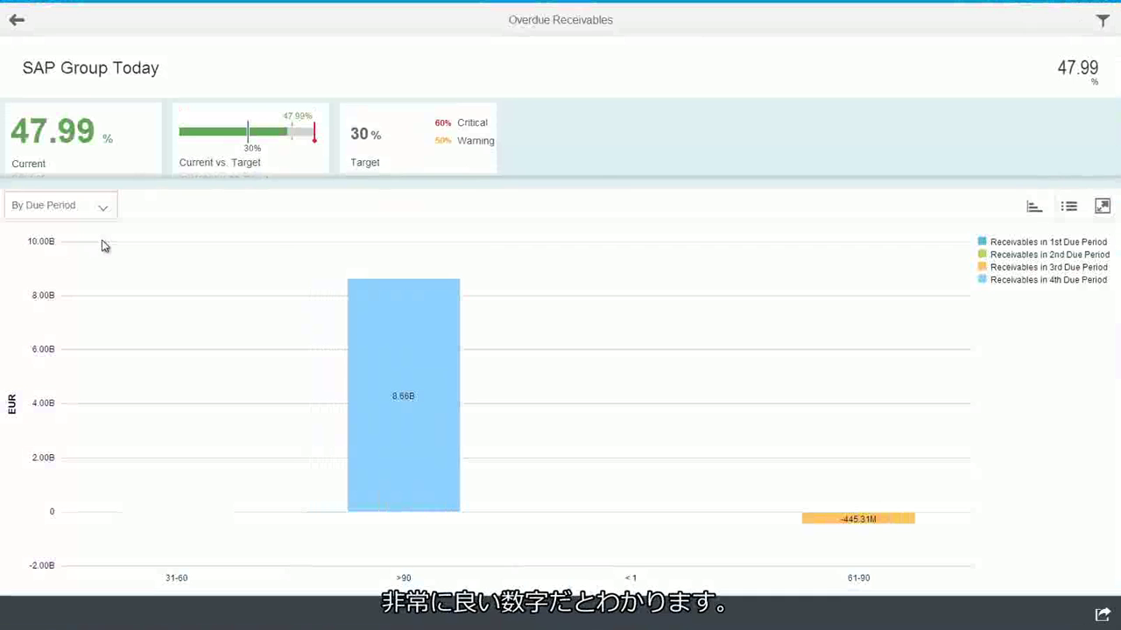
pyautogui.click(1102, 21)
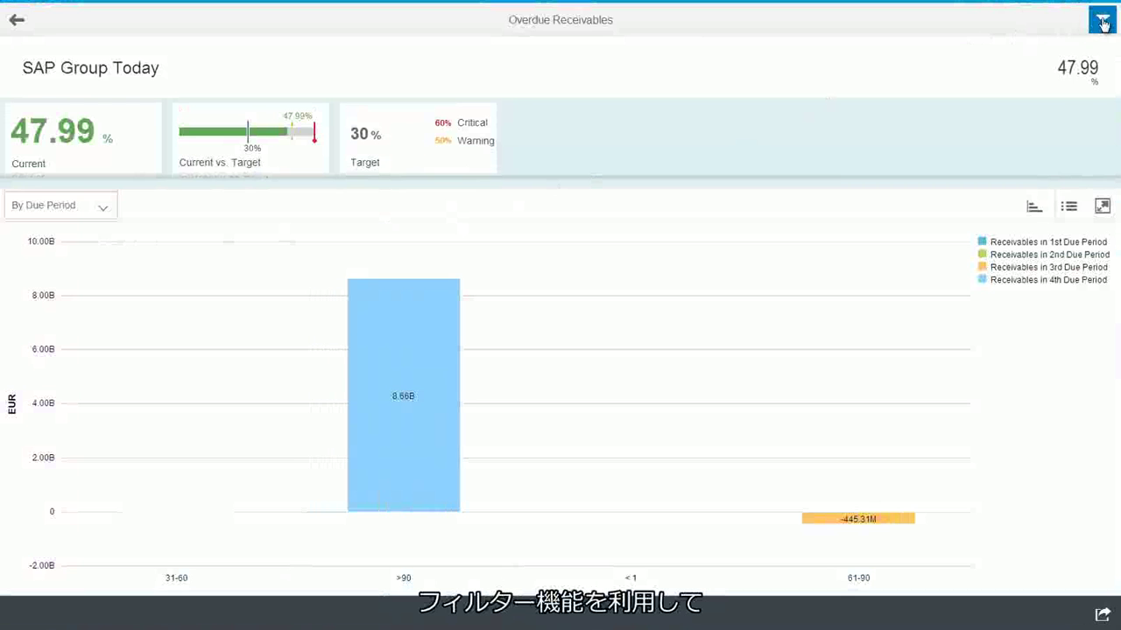
pyautogui.click(32, 57)
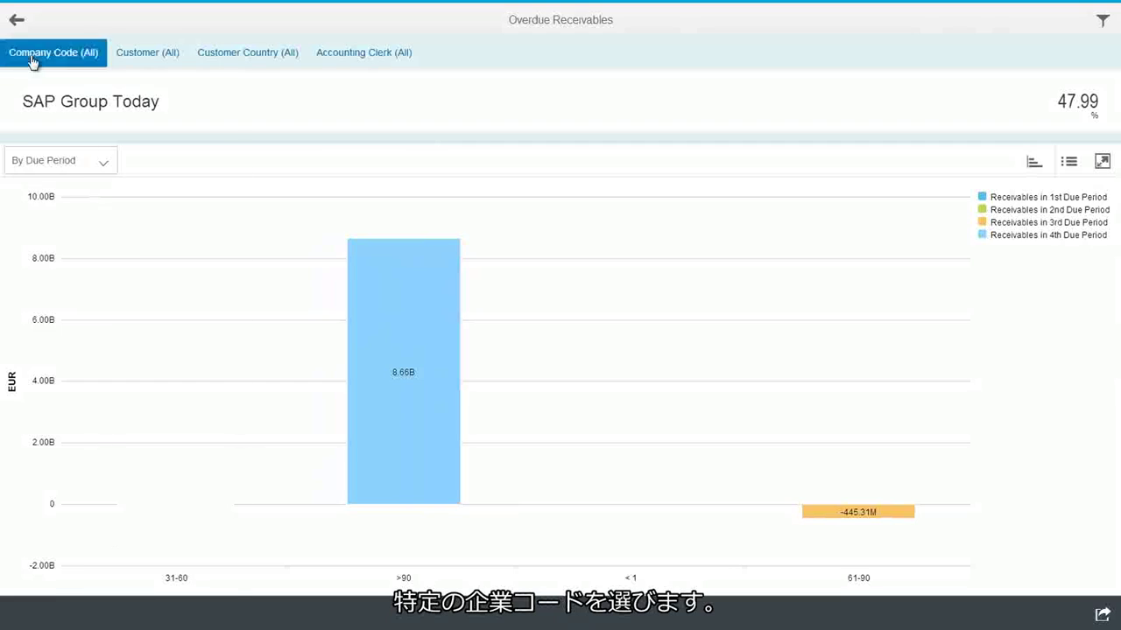
pyautogui.click(43, 94)
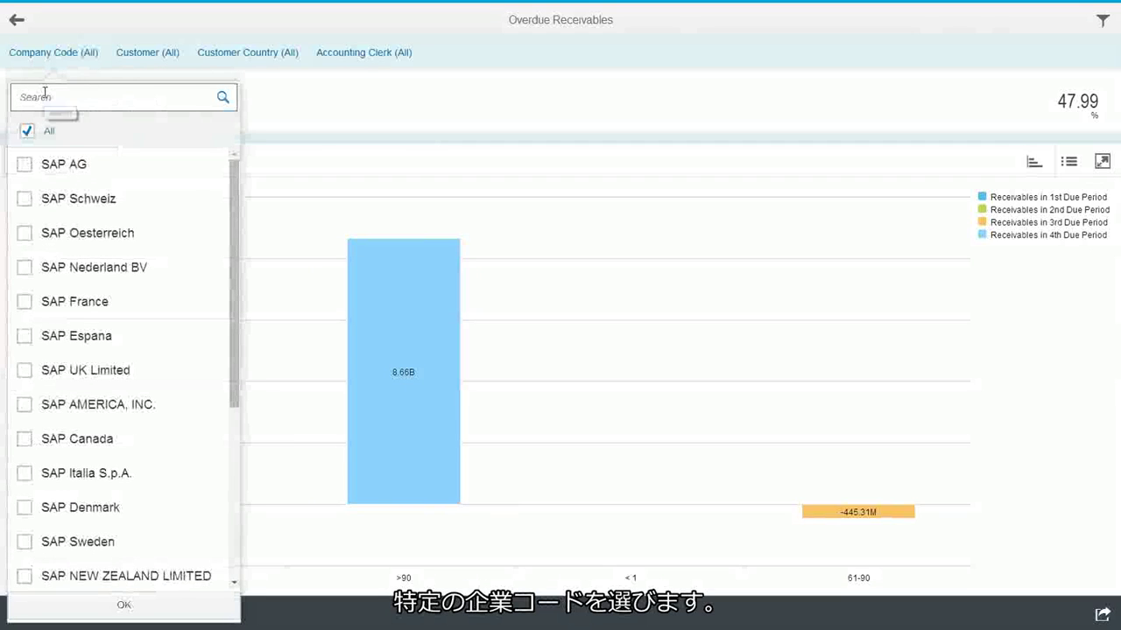
pyautogui.write('bra')
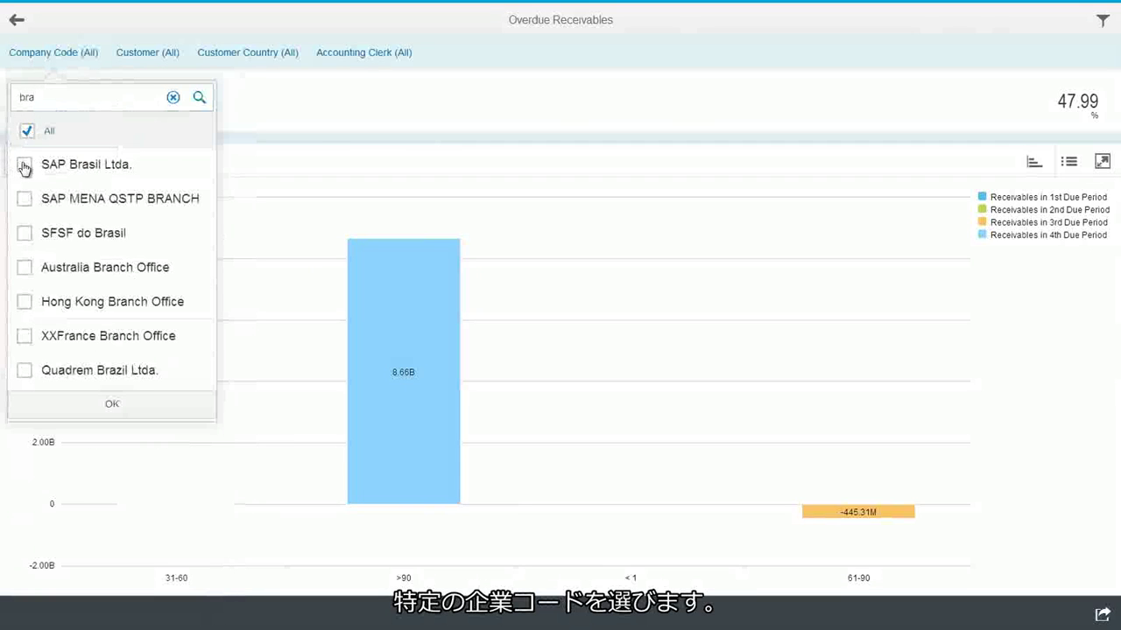
pyautogui.click(24, 165)
pyautogui.click(111, 407)
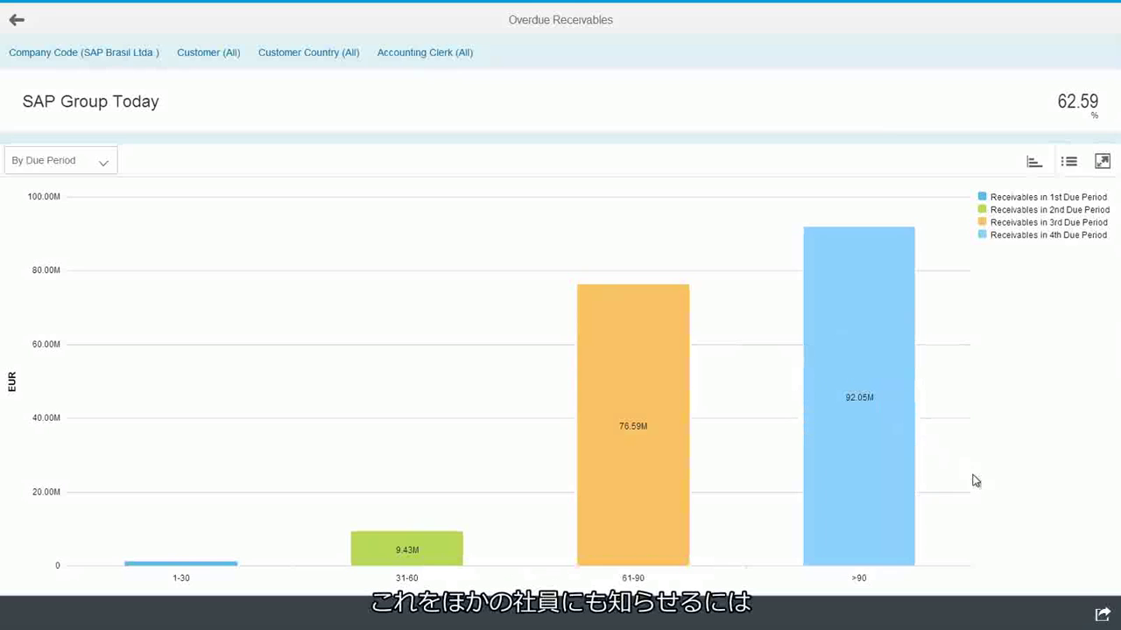
# Add the filtered view to the catalog as a KPI tile titled 'Brazil OR'
pyautogui.click(1101, 616)
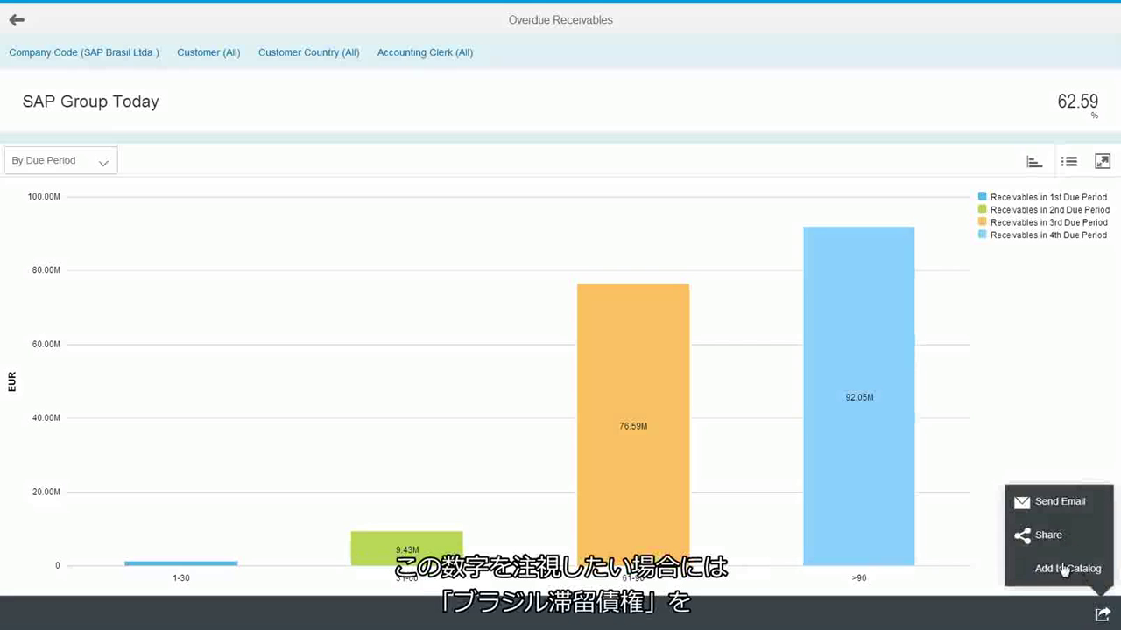
pyautogui.click(1066, 569)
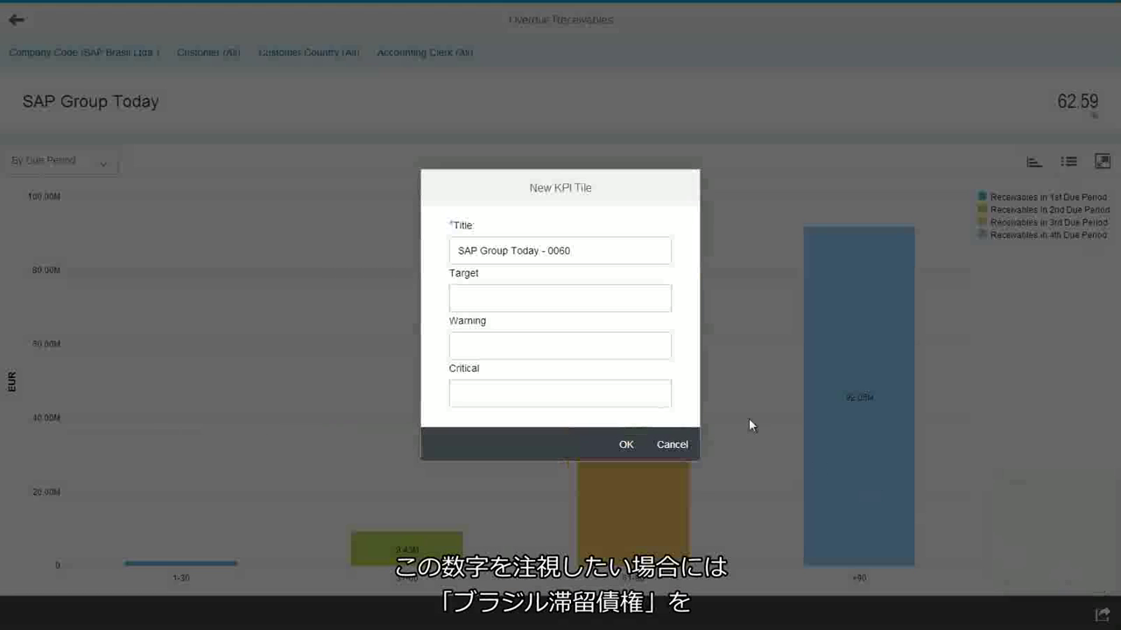
pyautogui.click(587, 253)
pyautogui.moveTo(587, 253); pyautogui.dragTo(415, 249)
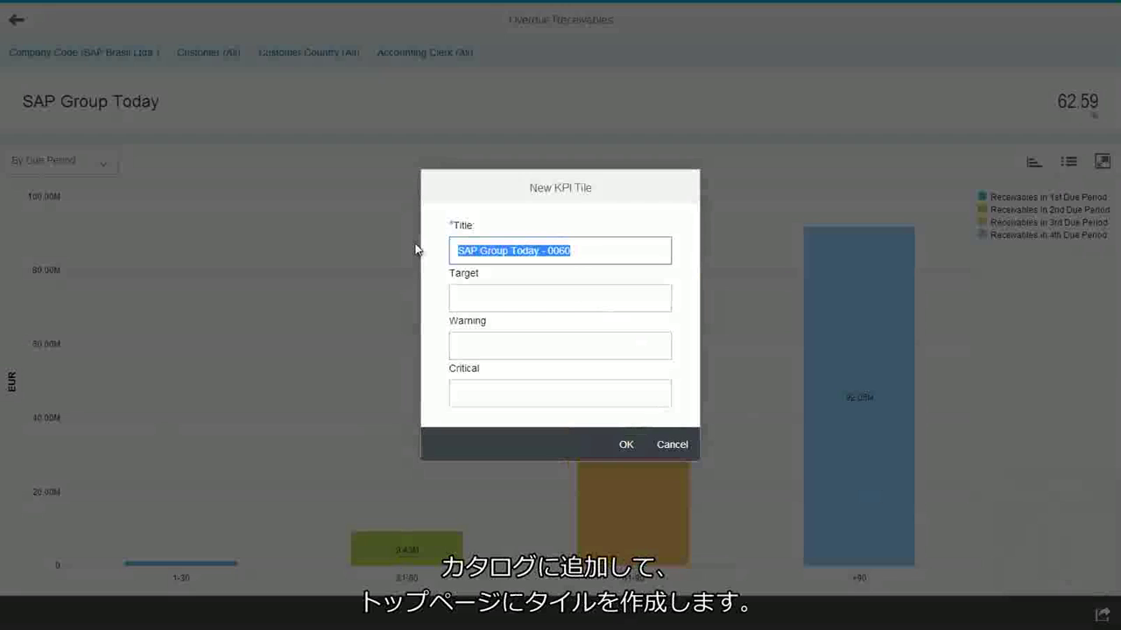
pyautogui.write('Br')
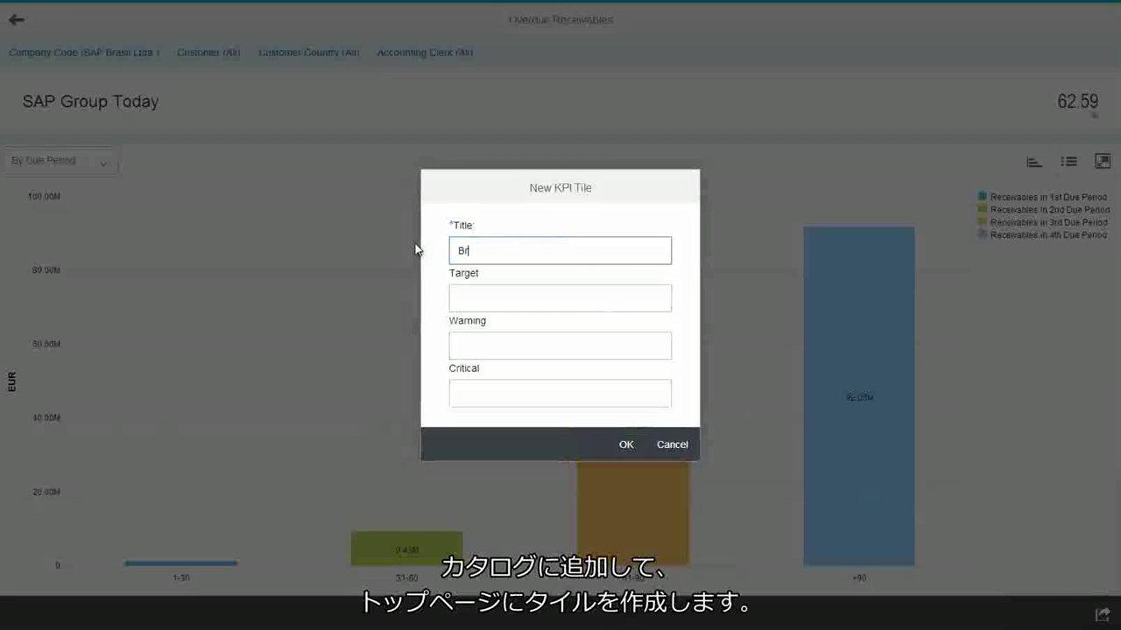
pyautogui.write('azi')
pyautogui.write('l OR')
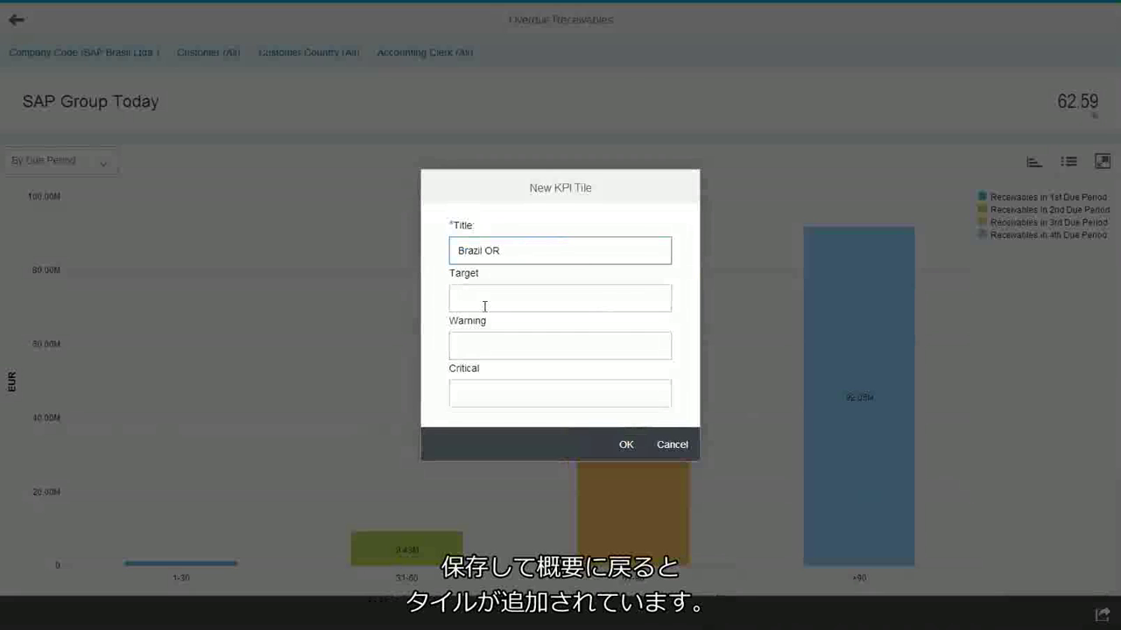
pyautogui.click(627, 445)
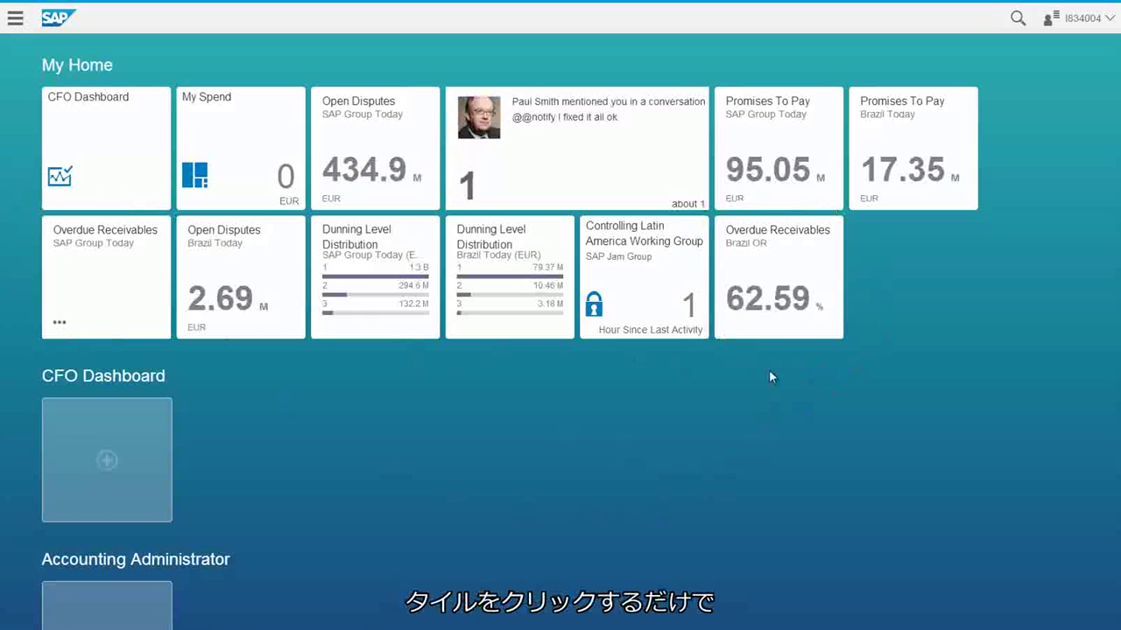
# Open the new Overdue Receivables 'Brazil OR' tile from My Home
pyautogui.click(755, 268)
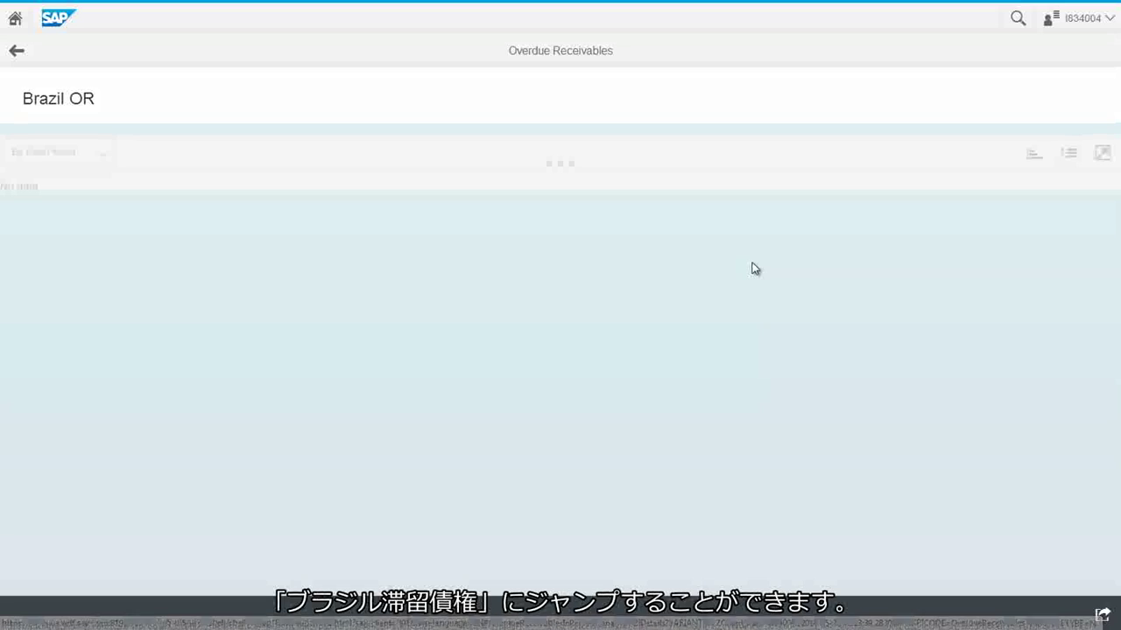